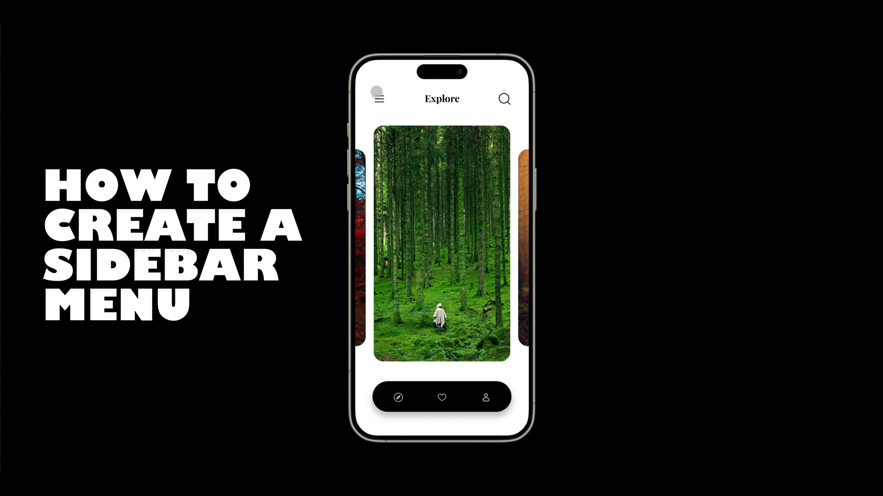
Preview the finished prototype, opening and dismissing the sidebar menu twice from the hamburger icon
{"action": "left_click", "coordinate": [378, 95]}
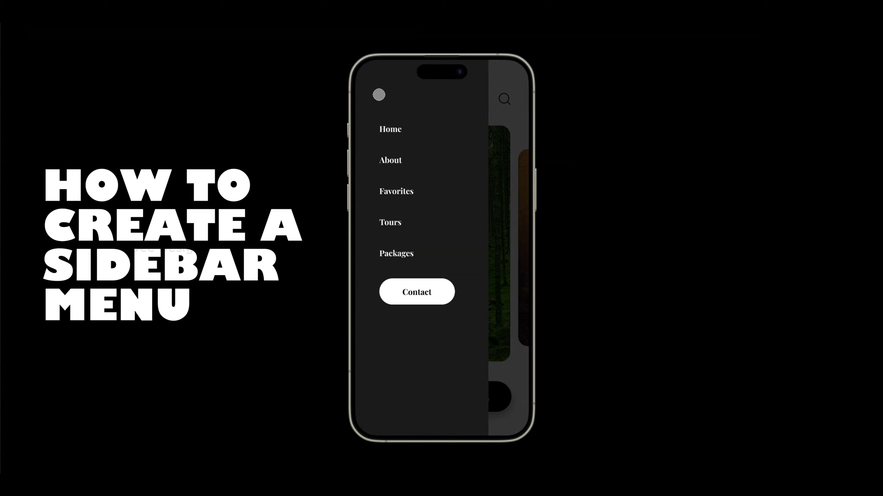
{"action": "left_click", "coordinate": [496, 154]}
{"action": "left_click", "coordinate": [373, 94]}
{"action": "left_click", "coordinate": [505, 159]}
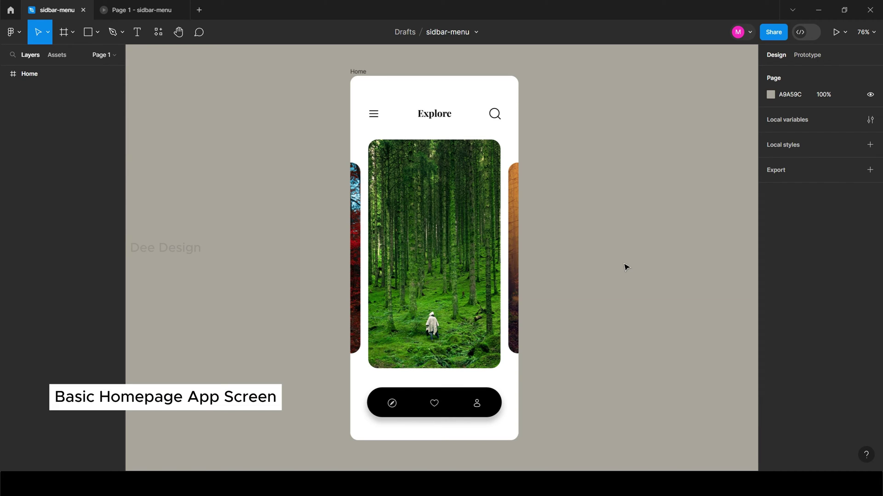
{"action": "left_click", "coordinate": [378, 118]}
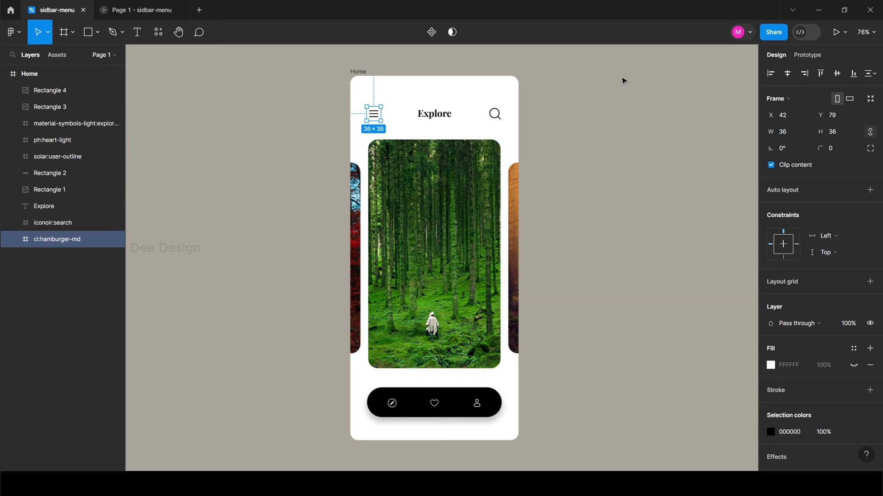
{"action": "left_click", "coordinate": [566, 110]}
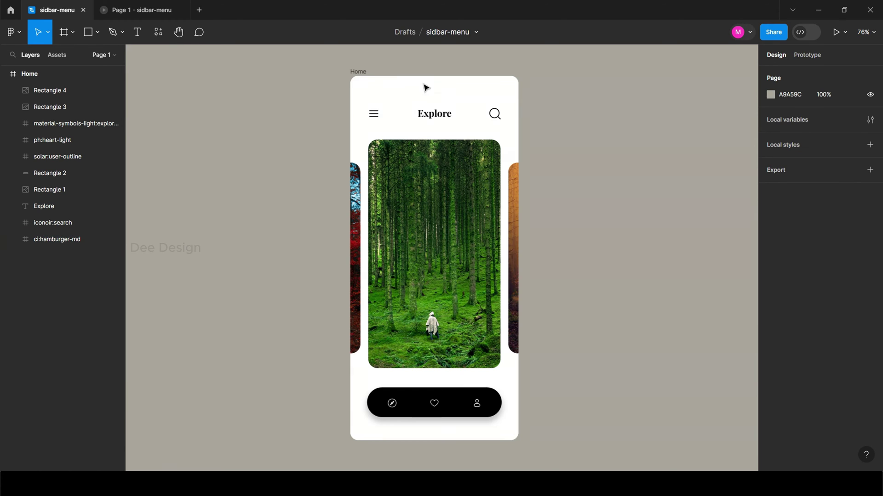
Duplicate the Home frame with Ctrl+D and bring both frames into view
{"action": "left_click", "coordinate": [356, 72]}
{"action": "key", "text": "ctrl+d"}
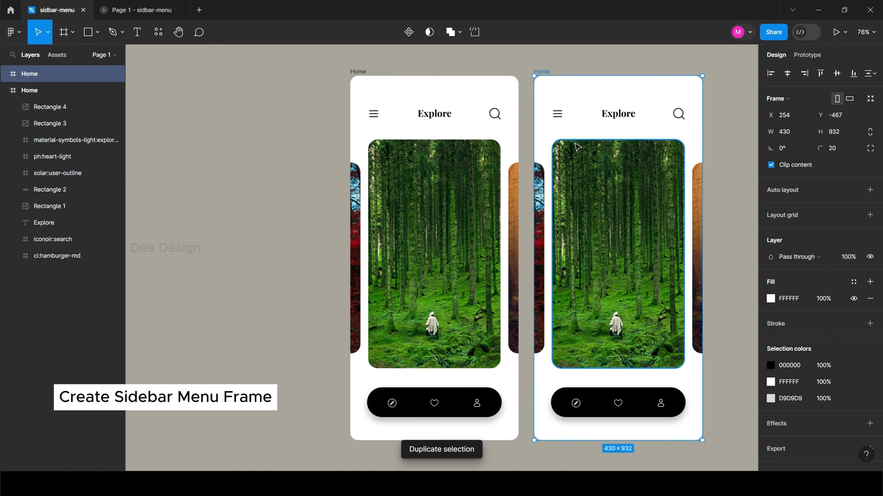
{"action": "left_click_drag", "start_coordinate": [578, 152], "coordinate": [416, 161]}
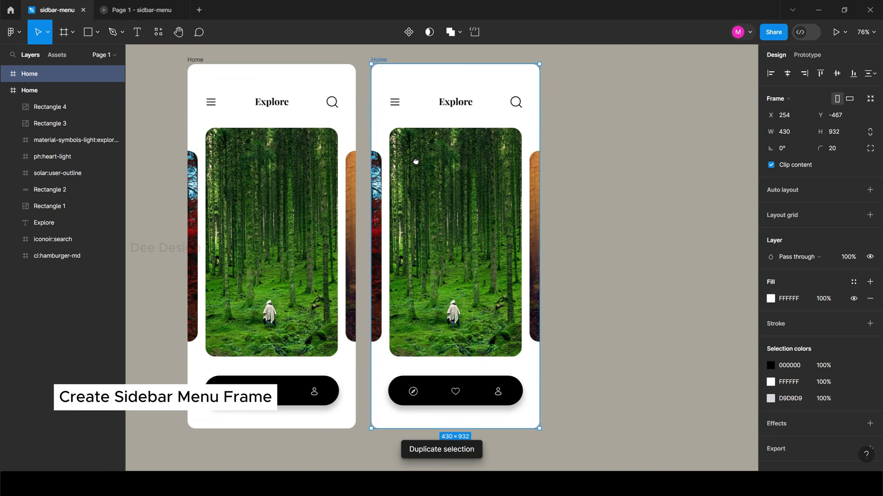
{"action": "left_click", "coordinate": [574, 118]}
Delete all images, text and icons from the copied frame, including the leftover hamburger icon
{"action": "left_click_drag", "start_coordinate": [576, 87], "coordinate": [404, 413]}
{"action": "key", "text": "Delete"}
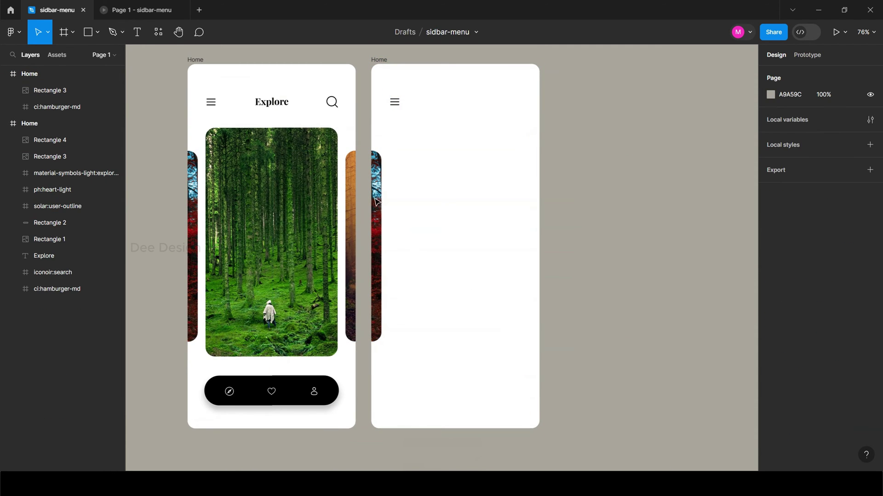
{"action": "left_click", "coordinate": [397, 103]}
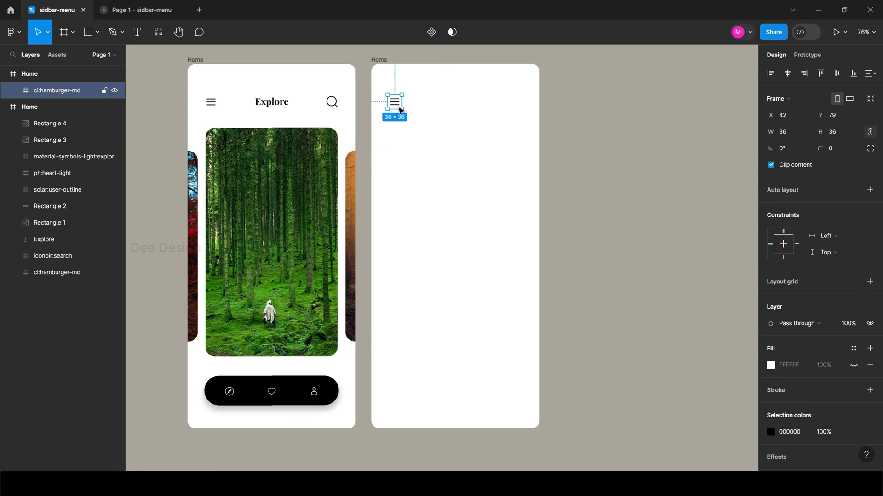
{"action": "key", "text": "Delete"}
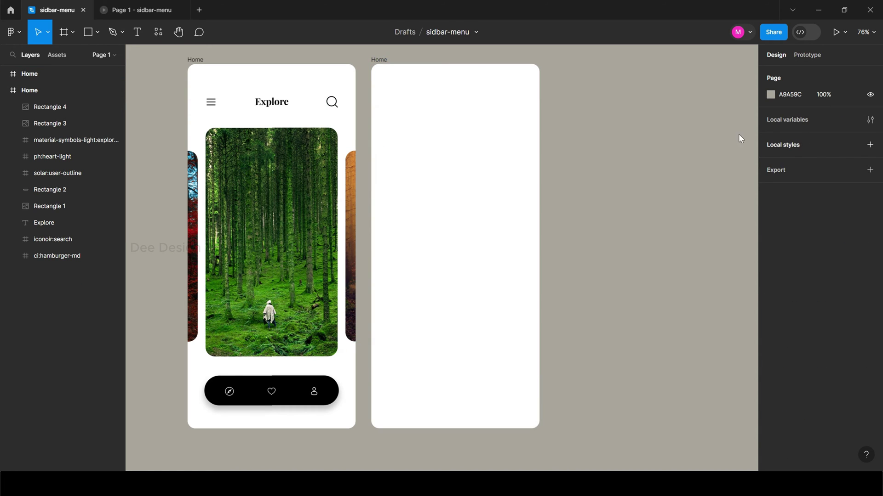
Give the copied frame a corner radius of 0 and a width of 330
{"action": "left_click", "coordinate": [382, 60]}
{"action": "left_click", "coordinate": [837, 148]}
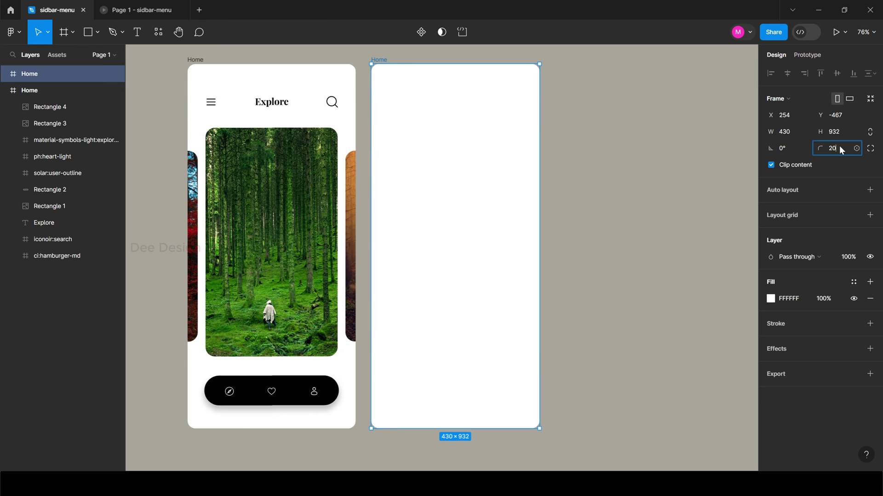
{"action": "type", "text": "0"}
{"action": "left_click", "coordinate": [598, 146]}
{"action": "left_click", "coordinate": [490, 160]}
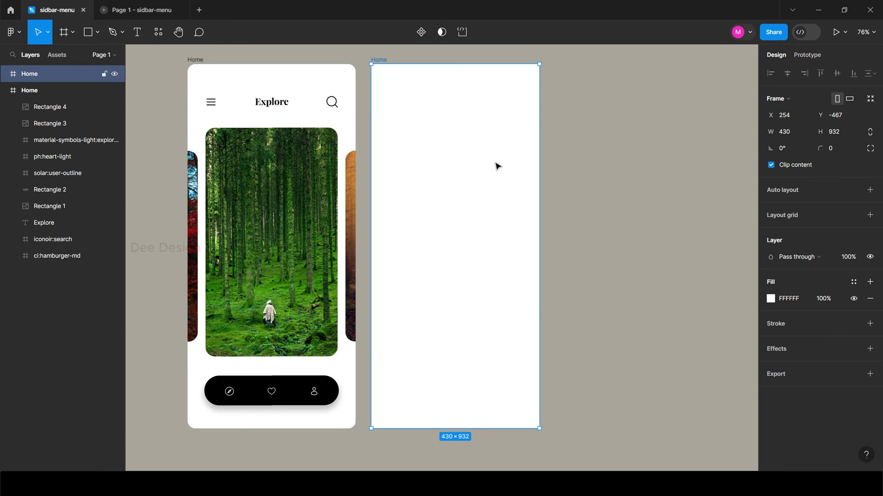
{"action": "left_click", "coordinate": [791, 135]}
{"action": "type", "text": "330"}
{"action": "key", "text": "Return"}
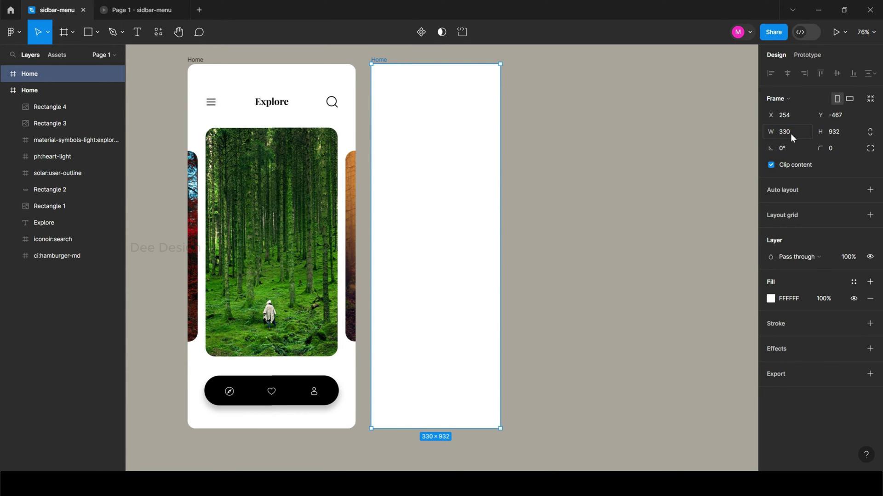
Set the frame's fill colour to dark grey 424242
{"action": "left_click", "coordinate": [772, 299]}
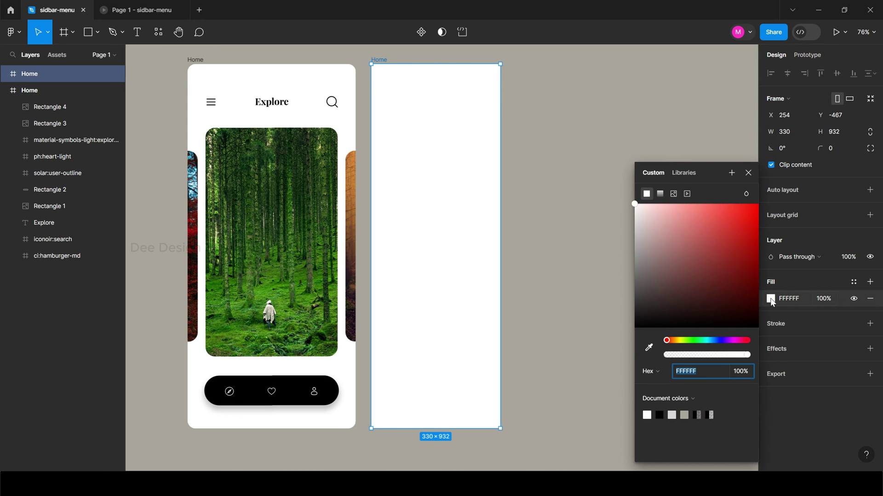
{"action": "left_click_drag", "start_coordinate": [650, 290], "coordinate": [621, 299]}
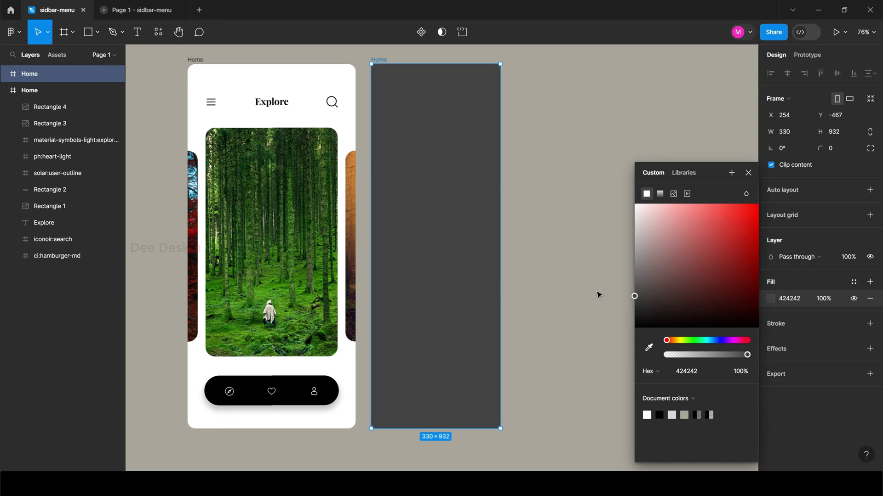
{"action": "left_click", "coordinate": [554, 263]}
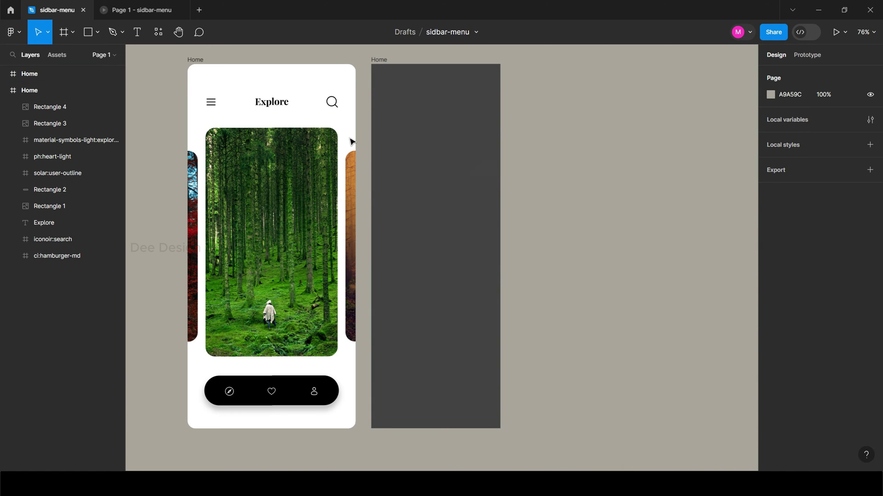
Paste the Explore title into the dark panel at font size 20 with white fill
{"action": "left_click", "coordinate": [276, 103]}
{"action": "left_click", "coordinate": [413, 142]}
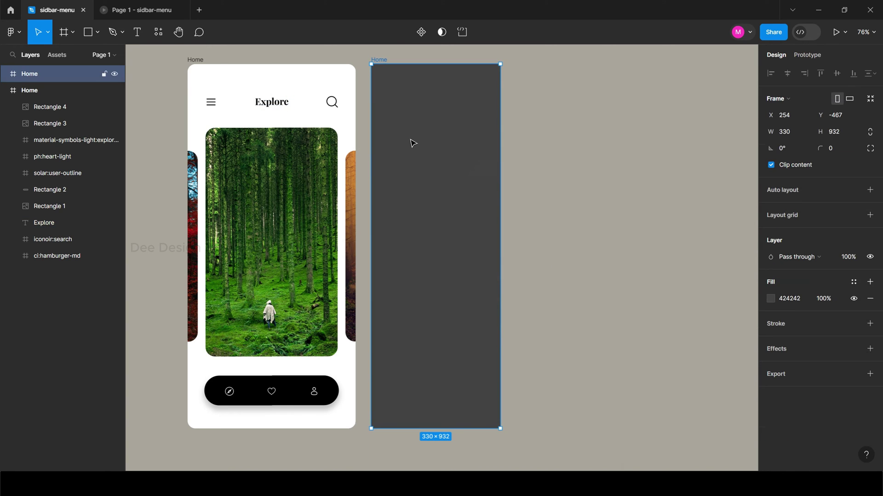
{"action": "key", "text": "ctrl+v"}
{"action": "left_click_drag", "start_coordinate": [453, 103], "coordinate": [410, 138]}
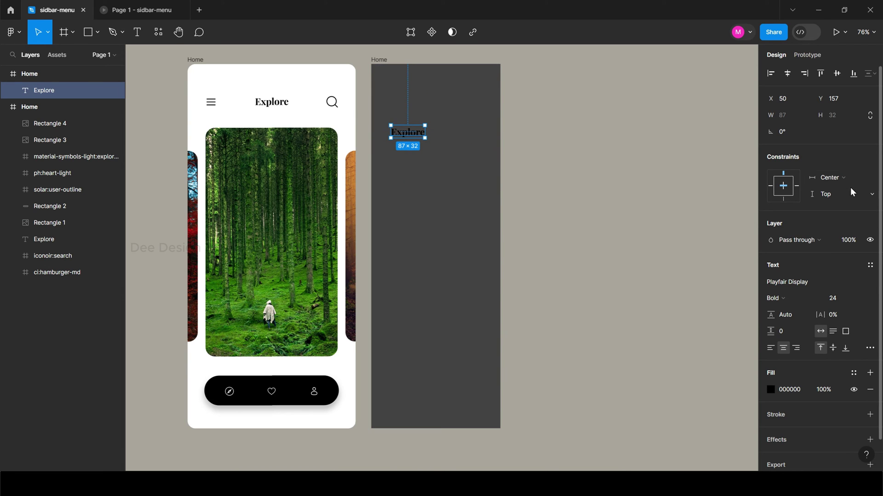
{"action": "type", "text": "0"}
{"action": "key", "text": "Return"}
{"action": "left_click", "coordinate": [770, 390]}
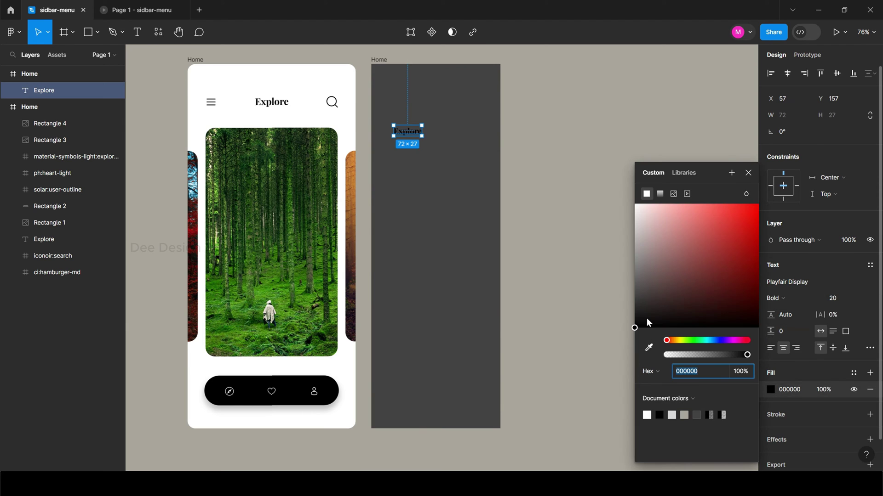
{"action": "left_click_drag", "start_coordinate": [647, 318], "coordinate": [636, 202]}
{"action": "key", "text": "Escape"}
{"action": "key", "text": "Escape"}
Change the pasted text to 'Home' and position it at the panel's left, X 60
{"action": "scroll", "coordinate": [432, 132], "scroll_direction": "up", "scroll_amount": 1}
{"action": "left_click", "coordinate": [405, 132]}
{"action": "double_click", "coordinate": [405, 132]}
{"action": "type", "text": "Home"}
{"action": "key", "text": "Escape"}
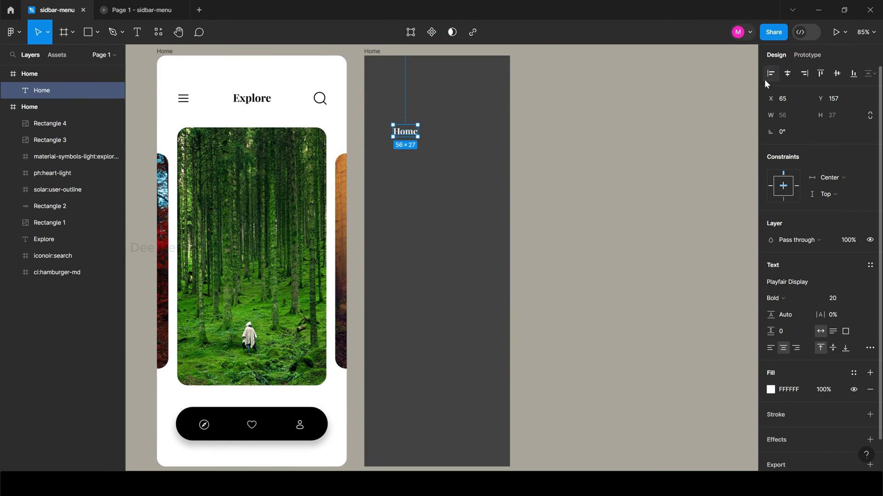
{"action": "left_click_drag", "start_coordinate": [400, 131], "coordinate": [404, 165]}
{"action": "key", "text": "shift+Right"}
{"action": "key", "text": "shift+Right"}
{"action": "key", "text": "shift+Right"}
{"action": "key", "text": "shift+Right"}
{"action": "key", "text": "shift+Right"}
{"action": "key", "text": "shift+Right"}
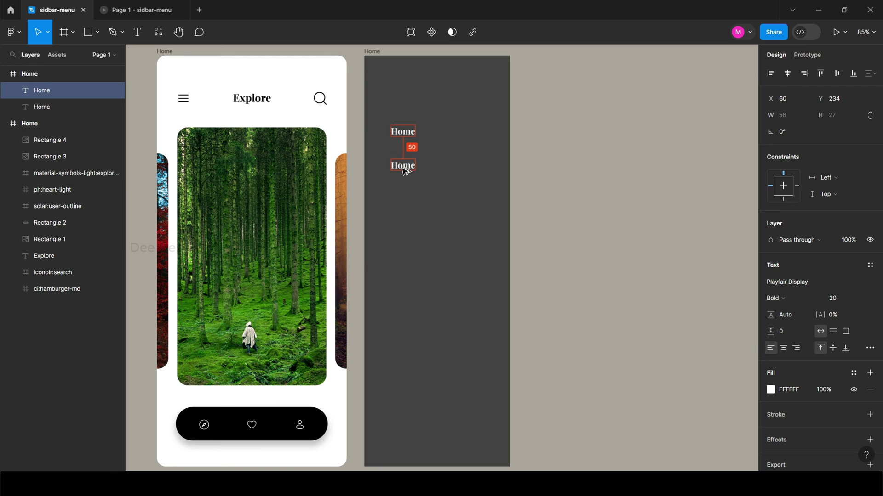
Add 'About' and 'Favorites' menu items as copies spaced 50 px below
{"action": "type", "text": "About"}
{"action": "key", "text": "Escape"}
{"action": "key", "text": "ctrl+d"}
{"action": "key", "text": "Return"}
{"action": "type", "text": "Favorites"}
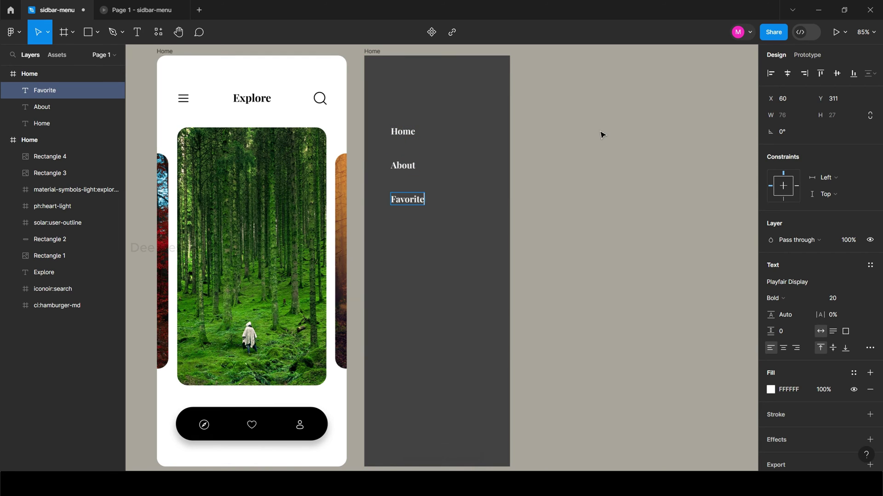
{"action": "key", "text": "Escape"}
{"action": "key", "text": "ctrl+d"}
{"action": "key", "text": "Return"}
Add 'Tours' and 'Packages' menu items, plus one more copy for the last item
{"action": "type", "text": "Tours"}
{"action": "key", "text": "Escape"}
{"action": "key", "text": "ctrl+d"}
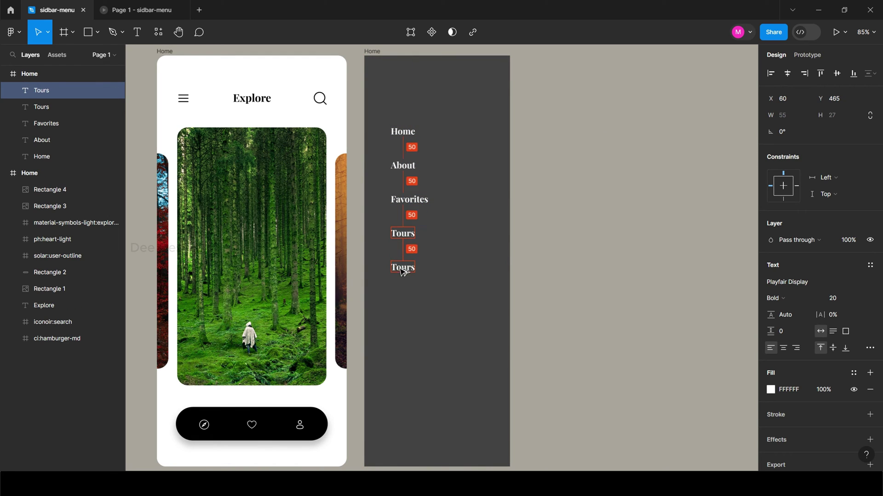
{"action": "key", "text": "Return"}
{"action": "type", "text": "Packeages"}
{"action": "key", "text": "Escape"}
{"action": "key", "text": "ctrl+d"}
{"action": "key", "text": "Return"}
Name the last item 'Contact' and wrap it in a white-filled frame
{"action": "type", "text": "Contact"}
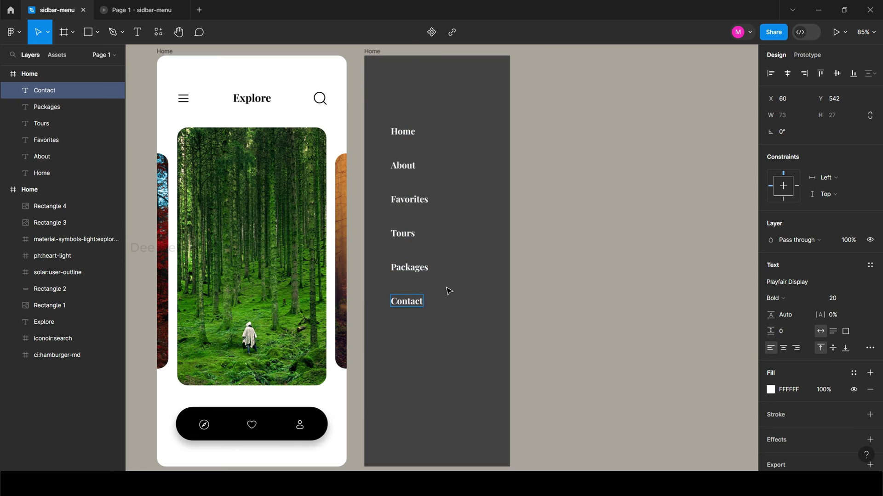
{"action": "key", "text": "Escape"}
{"action": "right_click", "coordinate": [413, 301]}
{"action": "left_click", "coordinate": [442, 292]}
{"action": "scroll", "coordinate": [869, 321], "scroll_direction": "down", "scroll_amount": 1}
{"action": "left_click", "coordinate": [870, 315]}
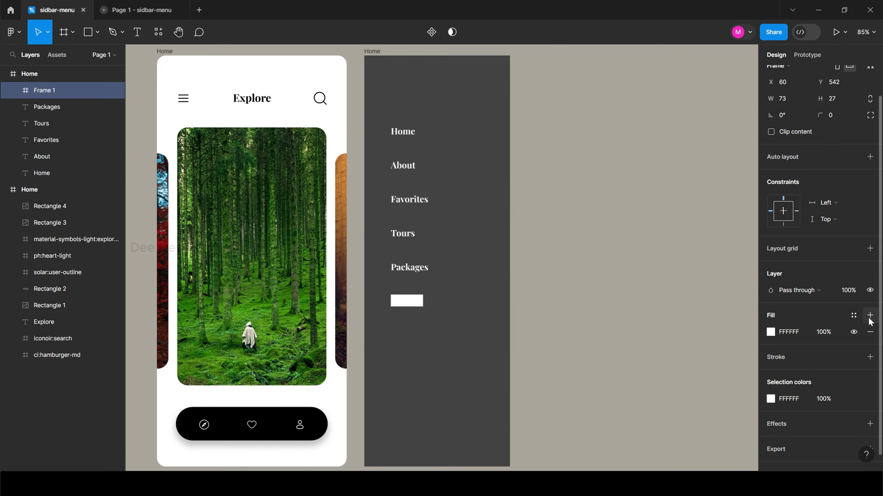
Add auto layout to the Contact frame with horizontal padding 57 and vertical padding 24
{"action": "key", "text": "shift+a"}
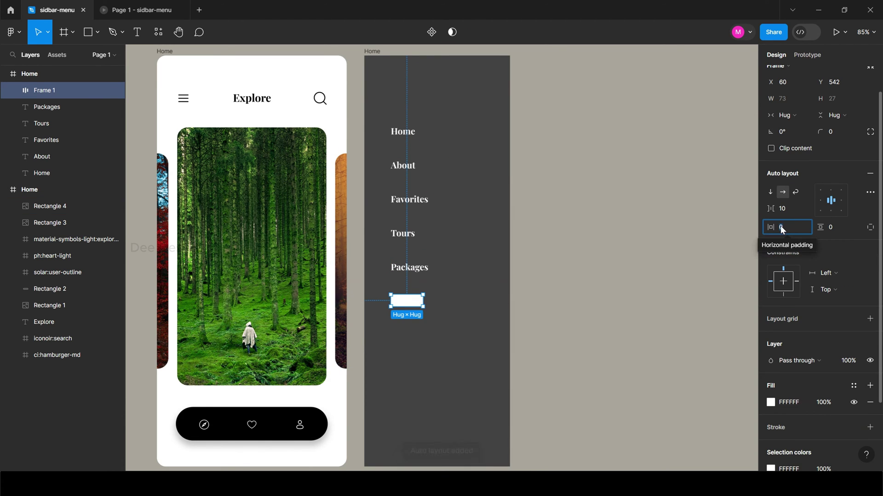
{"action": "left_click_drag", "start_coordinate": [771, 227], "coordinate": [773, 226]}
{"action": "key", "text": "Tab"}
{"action": "type", "text": "24"}
{"action": "key", "text": "Return"}
Make the Contact button's text black
{"action": "double_click", "coordinate": [431, 312]}
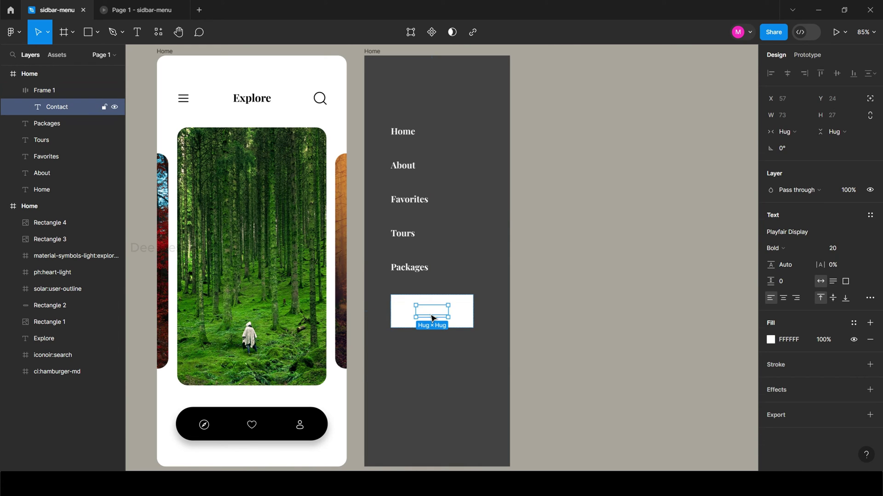
{"action": "left_click", "coordinate": [770, 339]}
{"action": "left_click_drag", "start_coordinate": [644, 317], "coordinate": [574, 355]}
{"action": "key", "text": "Escape"}
{"action": "key", "text": "Escape"}
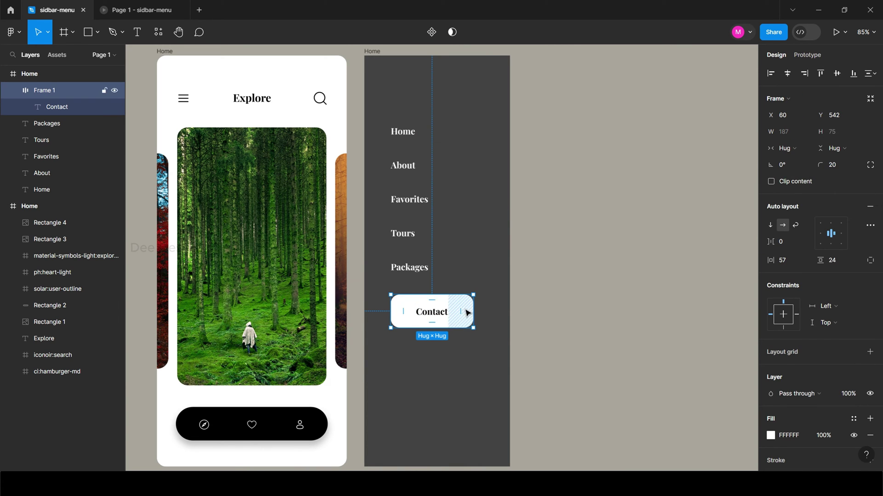
Reduce the vertical padding to 19 and round the corners to radius 20 for a pill
{"action": "left_click_drag", "start_coordinate": [837, 263], "coordinate": [834, 264]}
{"action": "scroll", "coordinate": [462, 309], "scroll_direction": "up", "scroll_amount": 5}
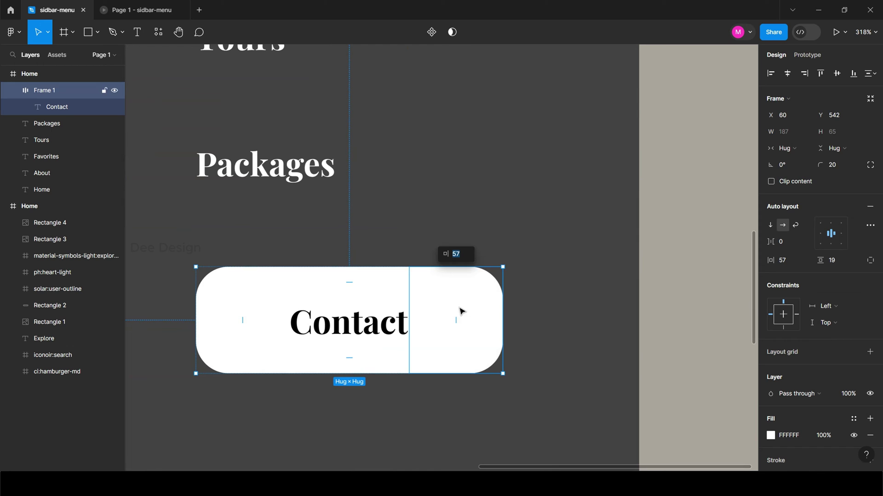
{"action": "left_click_drag", "start_coordinate": [820, 164], "coordinate": [864, 168]}
{"action": "key", "text": "Escape"}
{"action": "scroll", "coordinate": [541, 181], "scroll_direction": "down", "scroll_amount": 10}
{"action": "scroll", "coordinate": [559, 339], "scroll_direction": "up", "scroll_amount": 2}
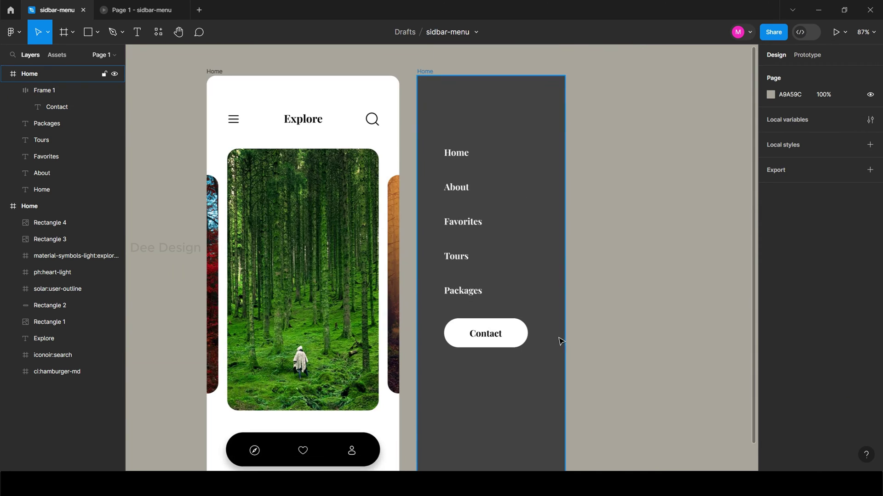
Rename the dark menu frame to 'Sidebar', then select the Home frame
{"action": "scroll", "coordinate": [606, 301], "scroll_direction": "down", "scroll_amount": 1}
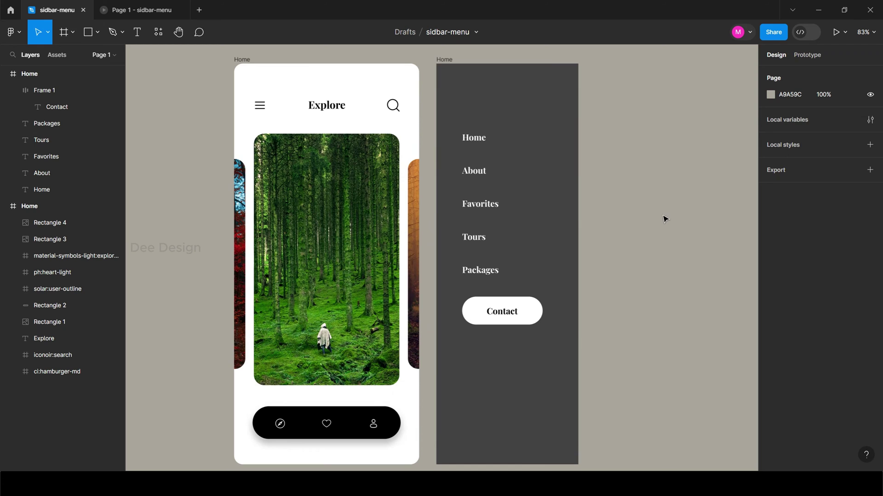
{"action": "left_click", "coordinate": [243, 59]}
{"action": "double_click", "coordinate": [446, 60]}
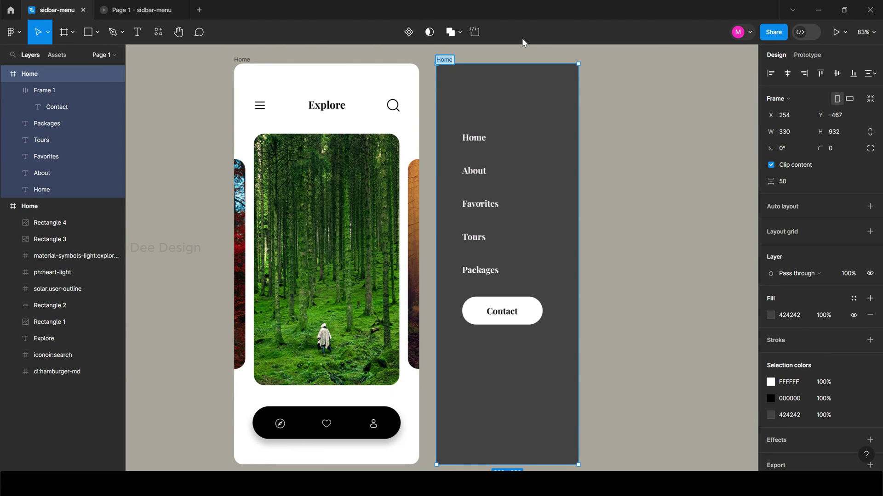
{"action": "type", "text": "Sidebar"}
{"action": "left_click", "coordinate": [634, 111]}
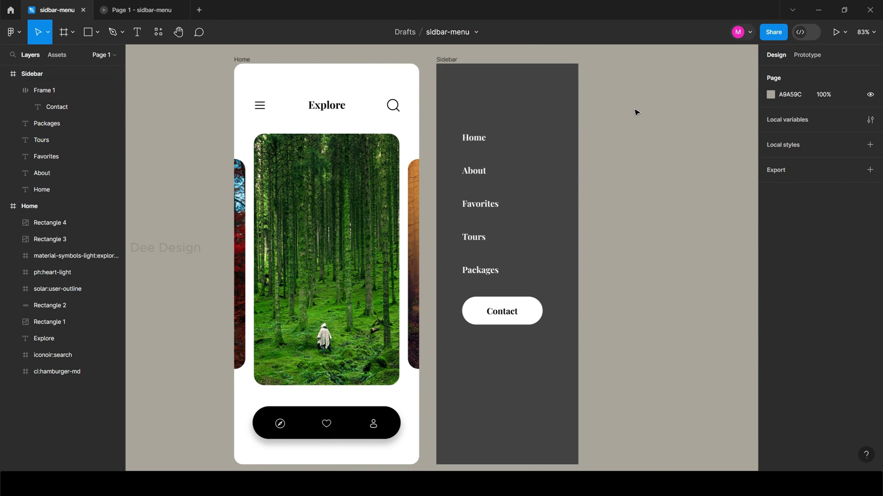
{"action": "left_click", "coordinate": [245, 65]}
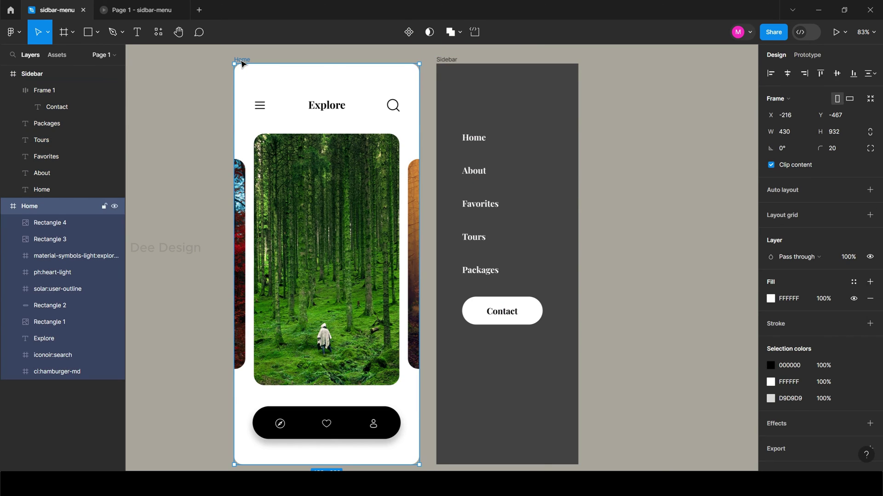
In the Prototype panel, link the Home frame's hamburger icon to the Sidebar frame
{"action": "left_click", "coordinate": [810, 54]}
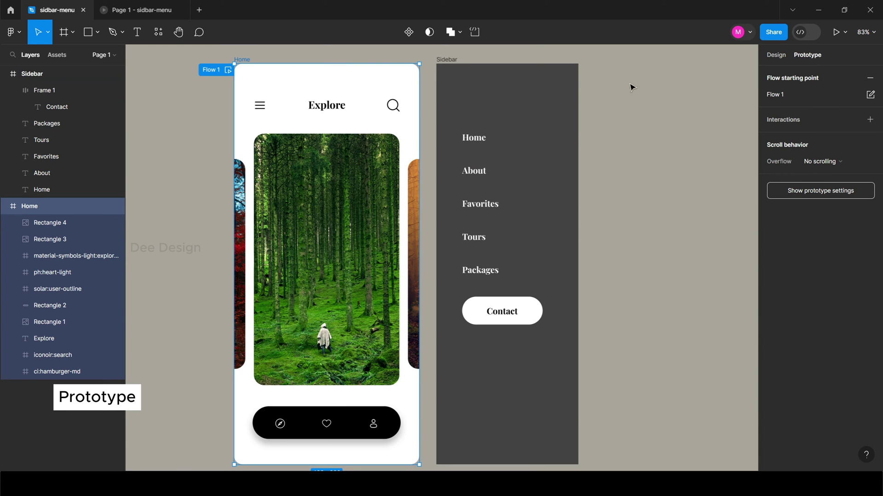
{"action": "left_click", "coordinate": [260, 108]}
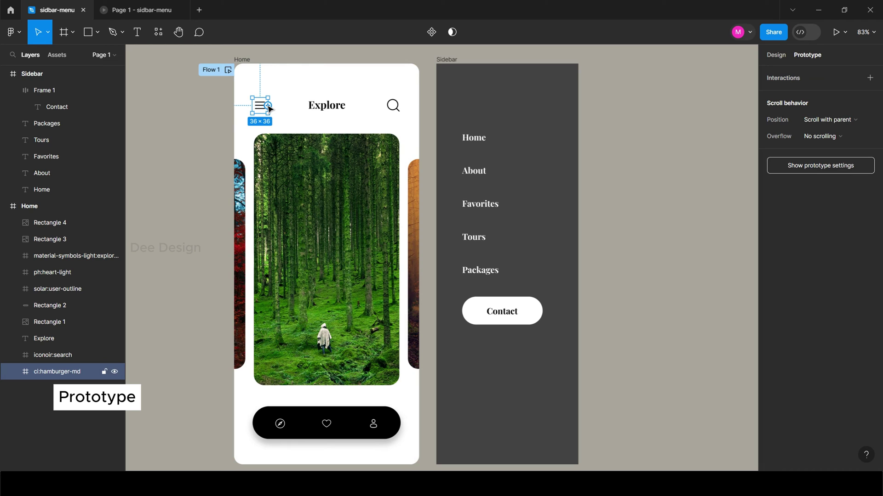
{"action": "left_click_drag", "start_coordinate": [268, 106], "coordinate": [444, 130]}
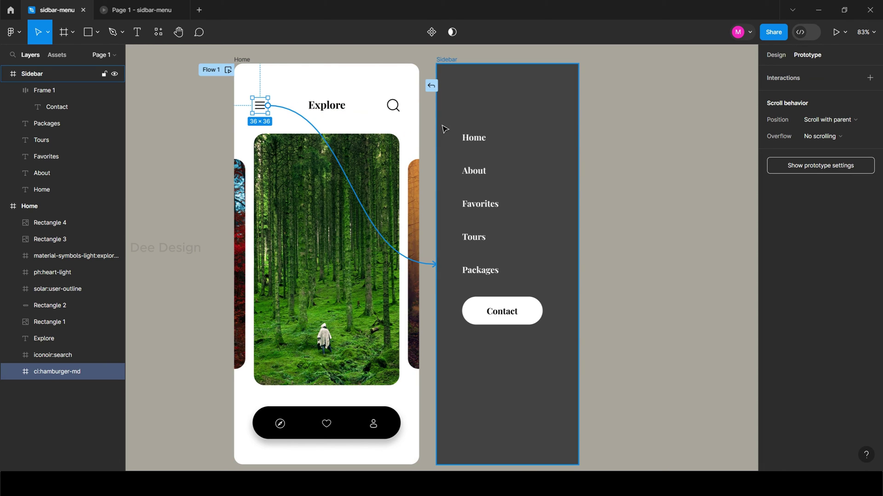
Make the hamburger's On tap action Open overlay to Sidebar, moving in from the left
{"action": "scroll", "coordinate": [443, 129], "scroll_direction": "down", "scroll_amount": 5}
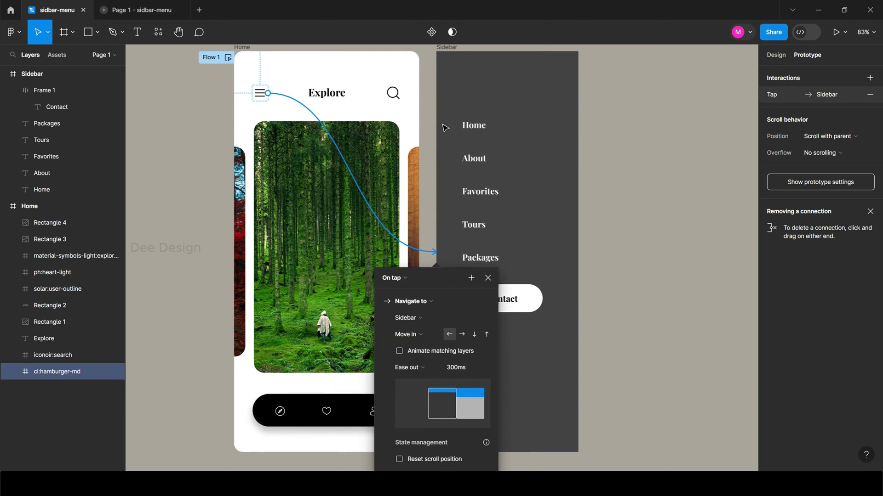
{"action": "scroll", "coordinate": [443, 127], "scroll_direction": "up", "scroll_amount": 2}
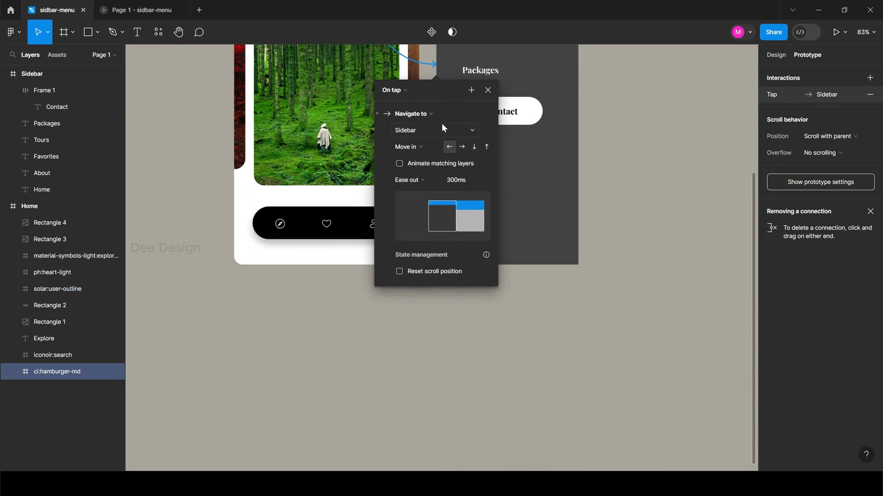
{"action": "left_click", "coordinate": [405, 152]}
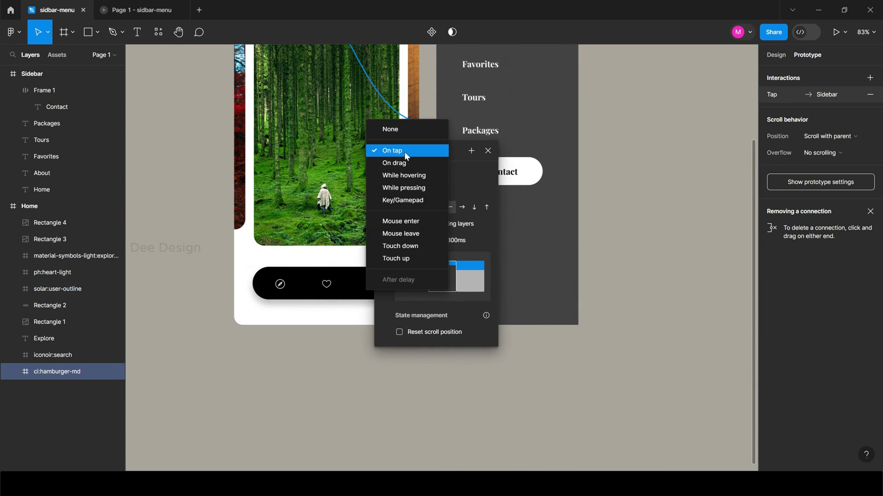
{"action": "left_click", "coordinate": [406, 151]}
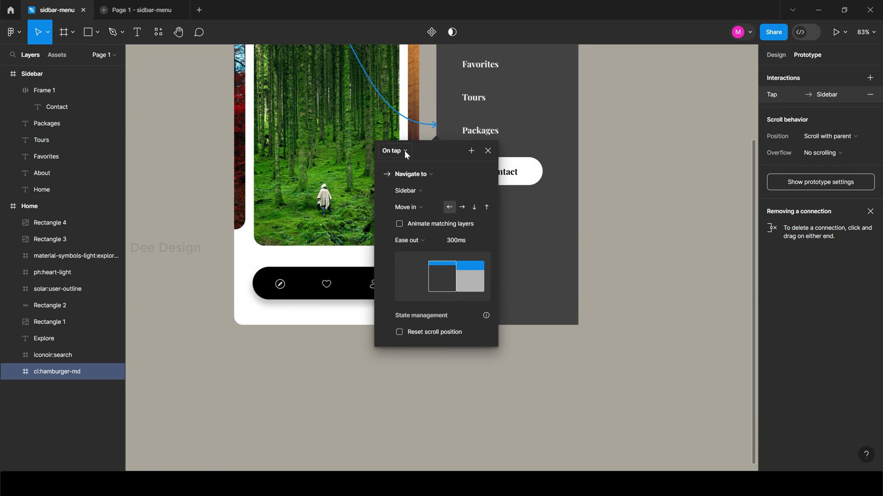
{"action": "left_click", "coordinate": [426, 177]}
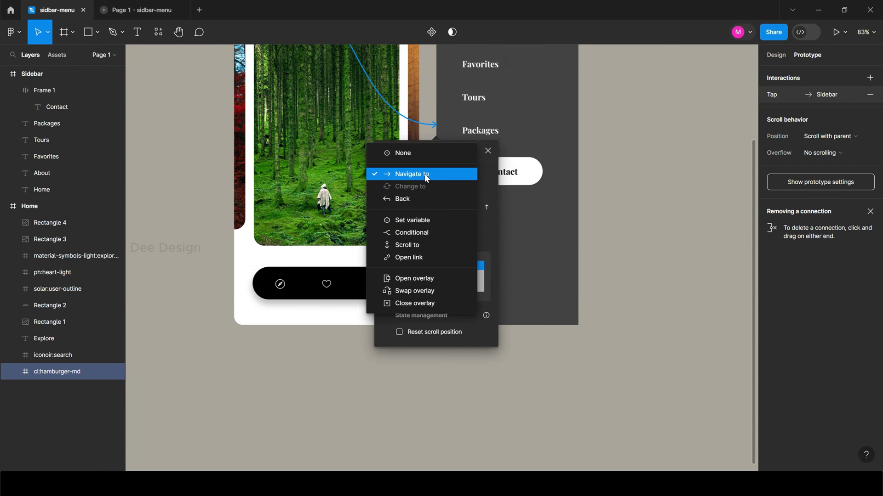
{"action": "left_click", "coordinate": [434, 279]}
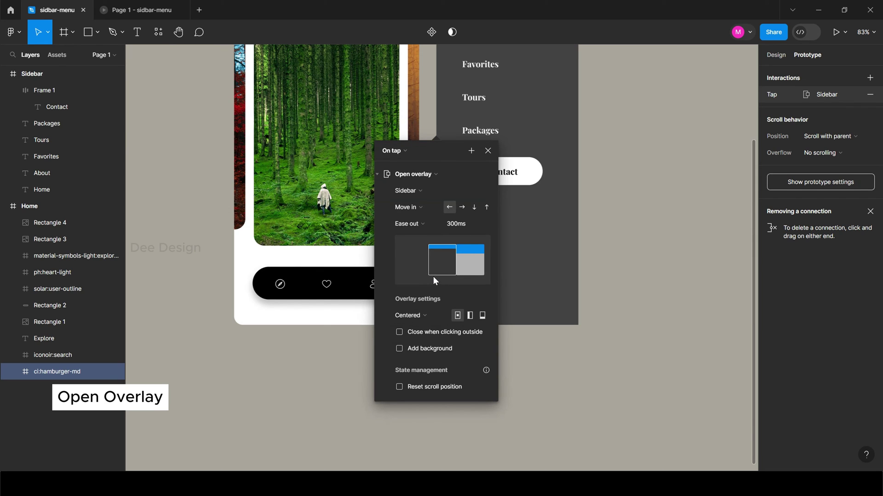
{"action": "left_click", "coordinate": [462, 208]}
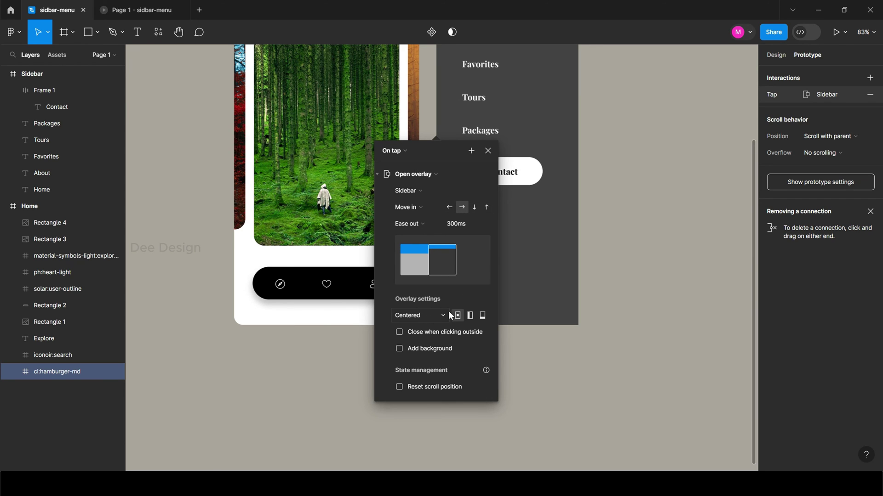
Set the overlay to Top left, close on outside click, with a black background at 80%
{"action": "left_click", "coordinate": [469, 316]}
{"action": "left_click", "coordinate": [441, 335]}
{"action": "left_click", "coordinate": [439, 349]}
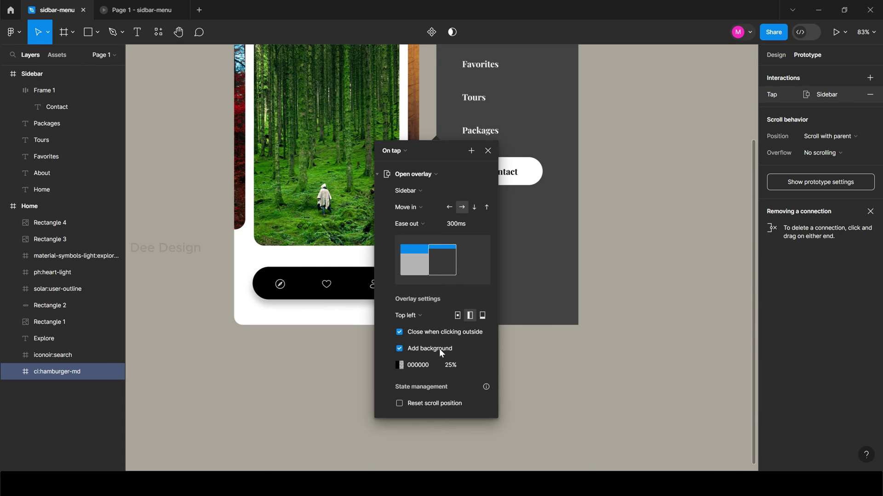
{"action": "left_click", "coordinate": [401, 364]}
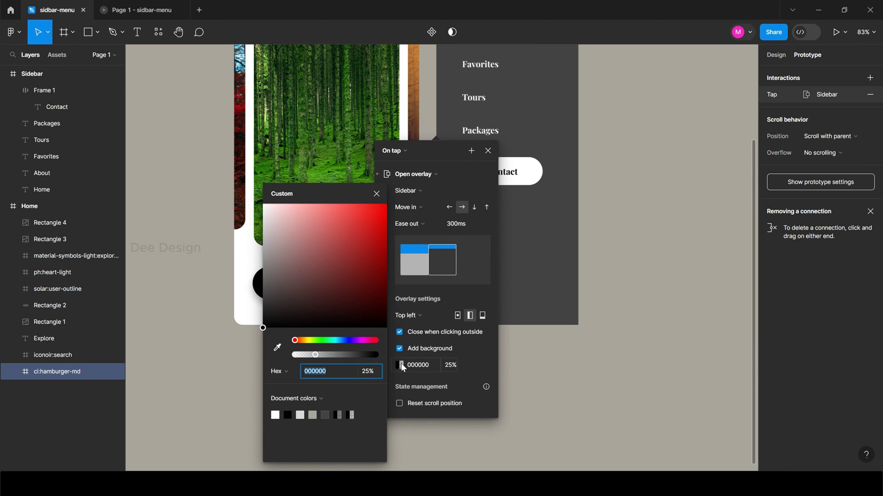
{"action": "left_click_drag", "start_coordinate": [352, 355], "coordinate": [360, 354]}
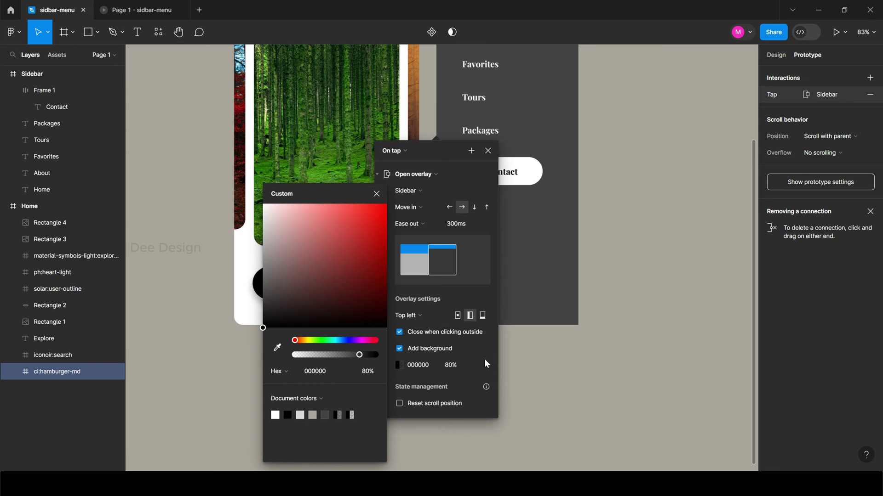
{"action": "left_click", "coordinate": [486, 222]}
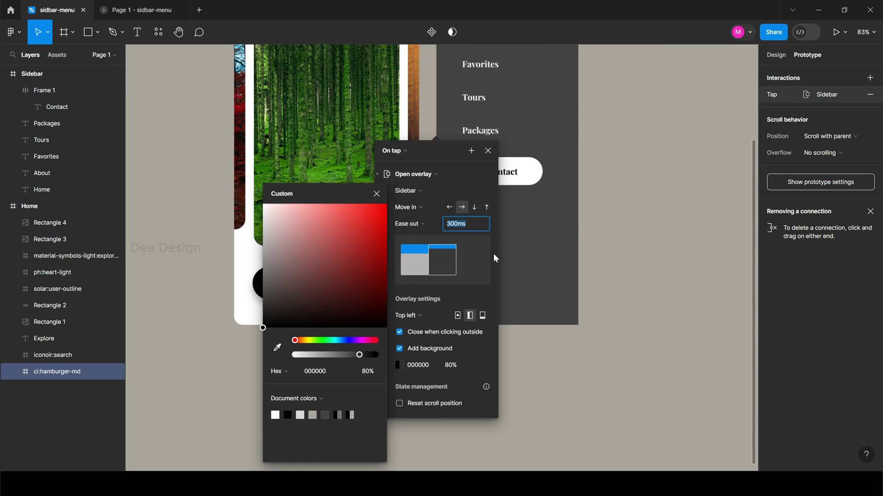
{"action": "left_click", "coordinate": [377, 194]}
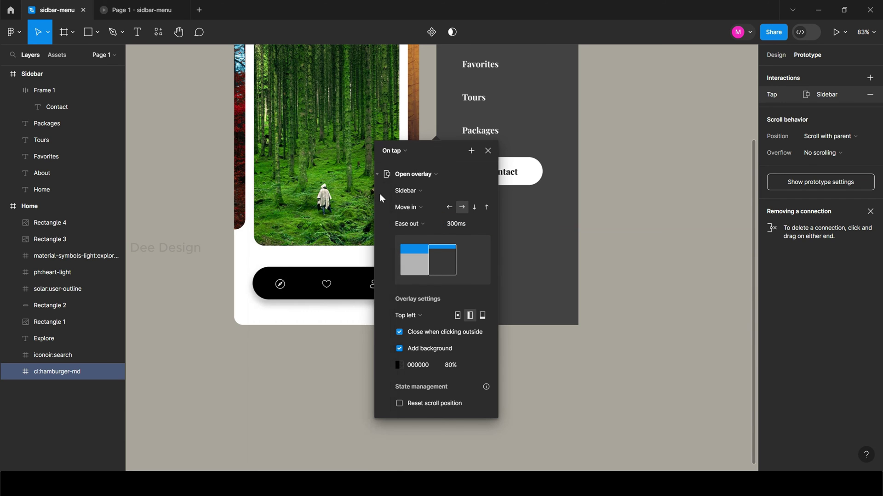
Close and reopen the tap interaction settings to review the overlay configuration
{"action": "left_click", "coordinate": [488, 151]}
{"action": "scroll", "coordinate": [478, 189], "scroll_direction": "up", "scroll_amount": 7}
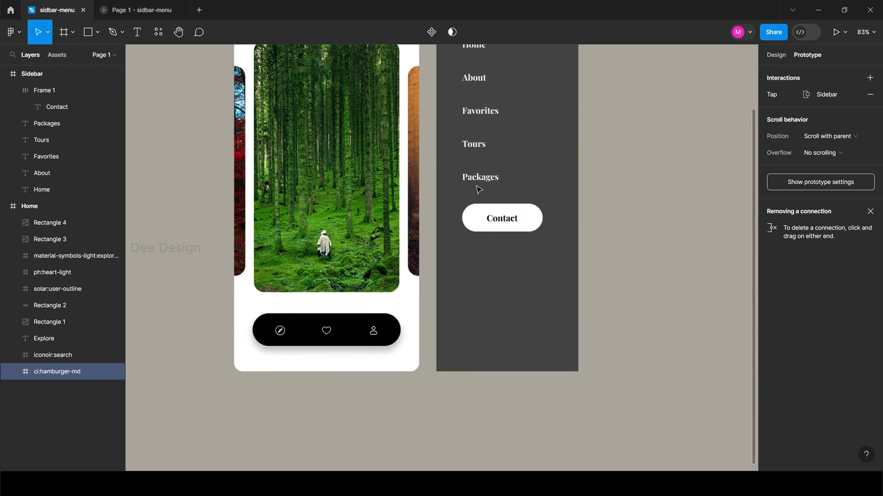
{"action": "scroll", "coordinate": [478, 190], "scroll_direction": "down", "scroll_amount": 1}
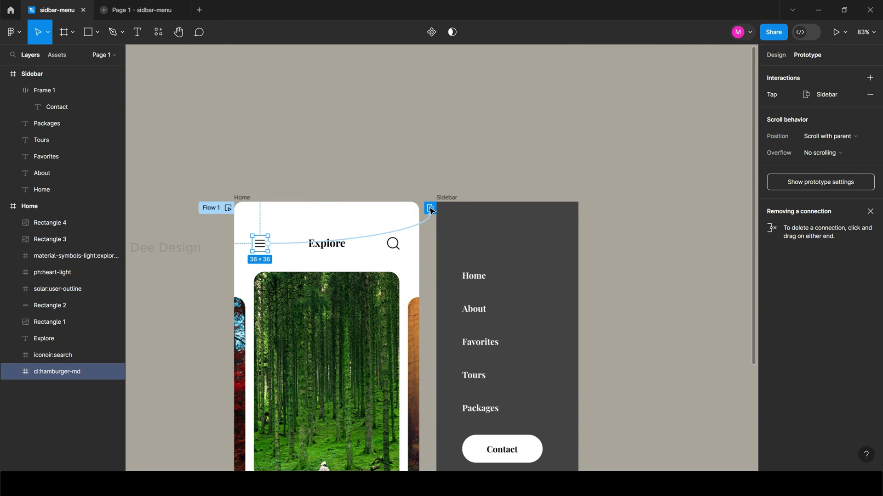
{"action": "left_click", "coordinate": [431, 210]}
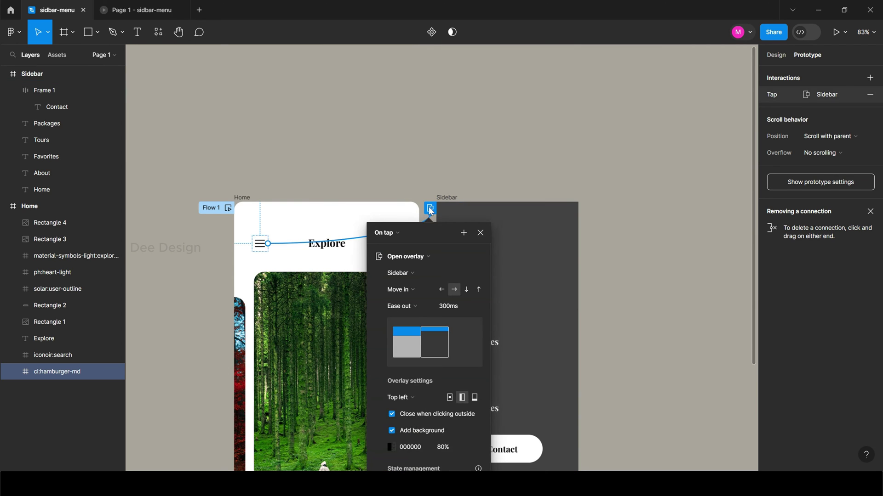
{"action": "scroll", "coordinate": [432, 209], "scroll_direction": "down", "scroll_amount": 1}
{"action": "left_click", "coordinate": [433, 163]}
{"action": "left_click", "coordinate": [431, 195]}
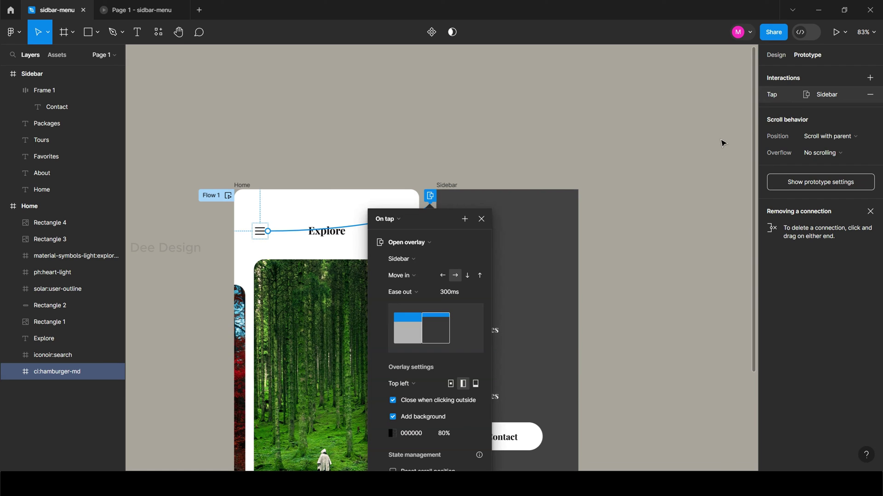
Present the prototype and twice open the sidebar via the hamburger, closing it by tapping outside
{"action": "left_click", "coordinate": [836, 37]}
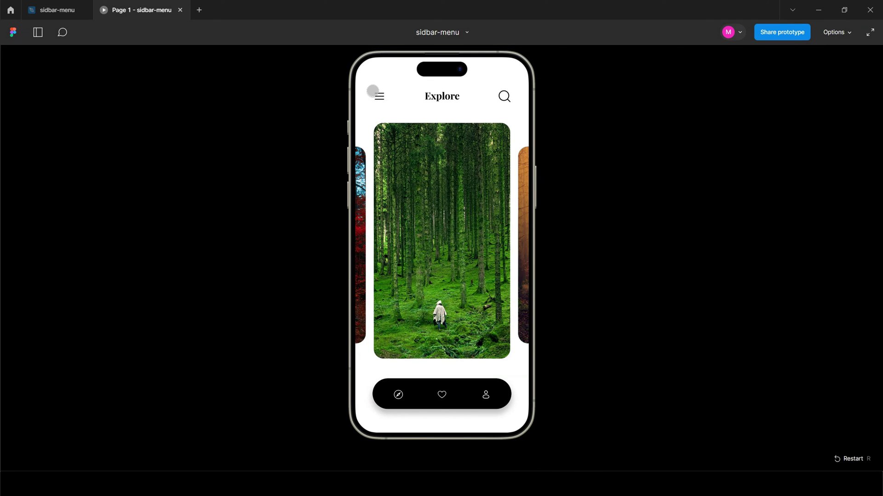
{"action": "left_click", "coordinate": [372, 90]}
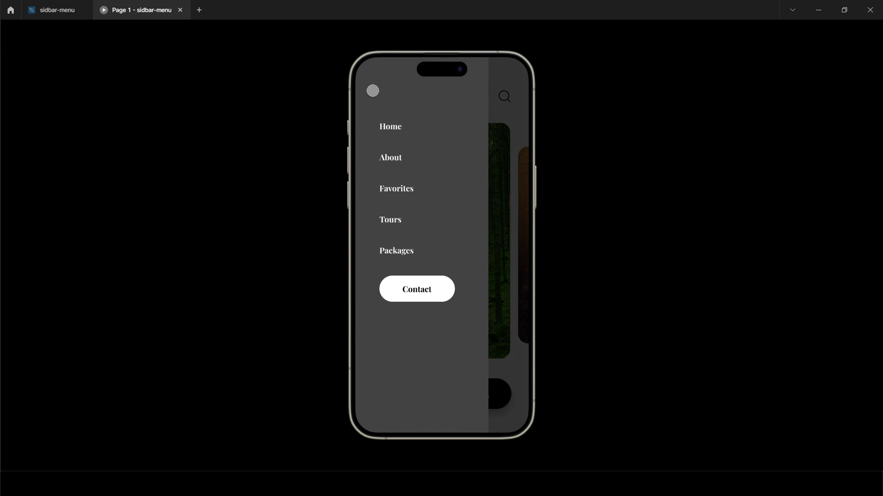
{"action": "left_click", "coordinate": [496, 185]}
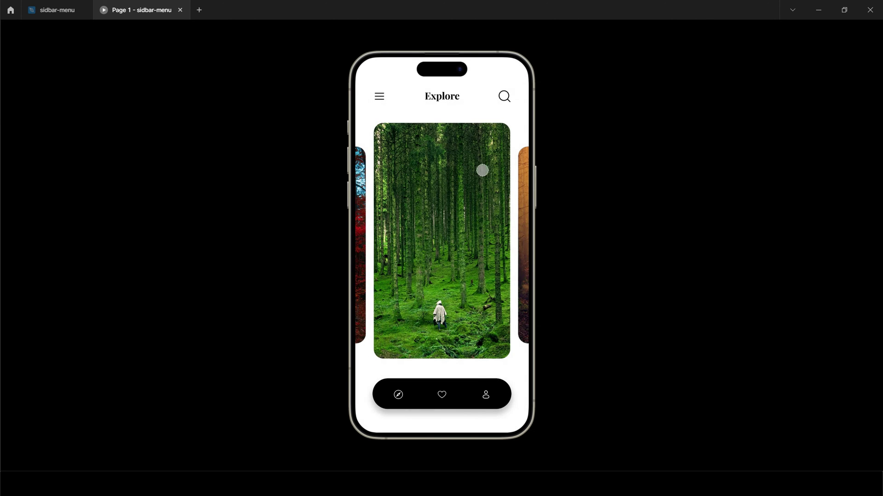
{"action": "left_click", "coordinate": [371, 89]}
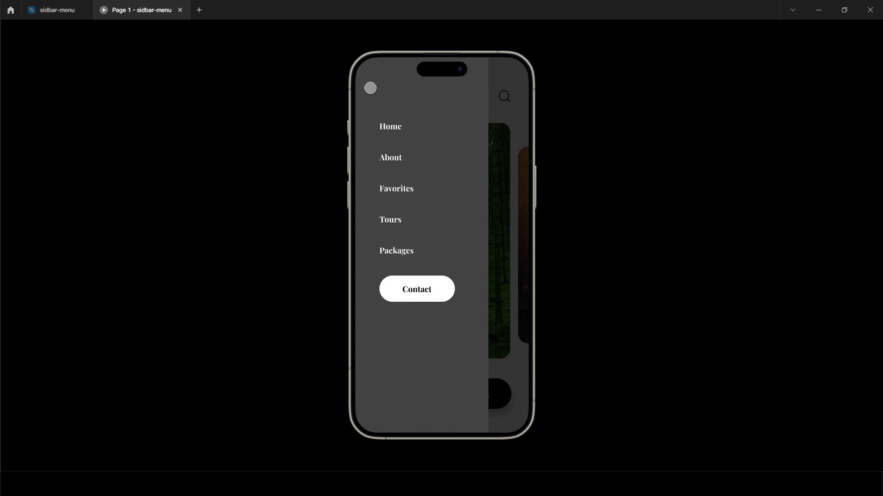
{"action": "left_click", "coordinate": [501, 168]}
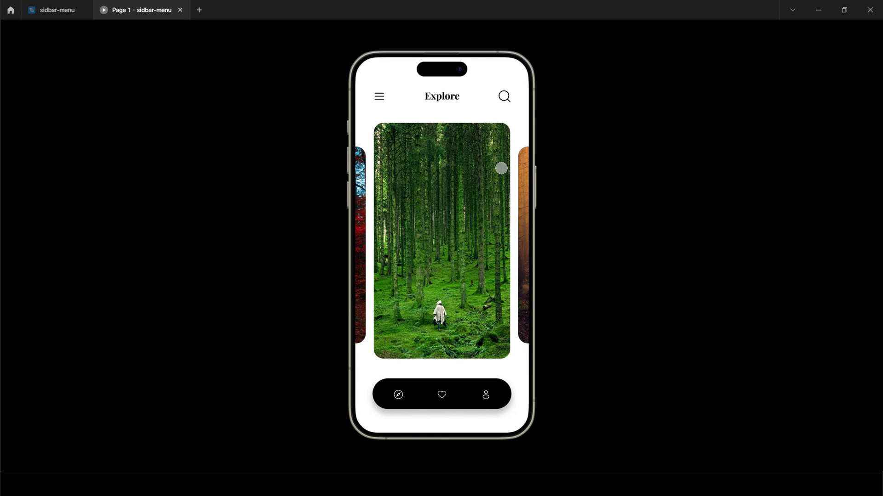
Back in the design file, close the interaction settings and select the Sidebar frame
{"action": "left_click", "coordinate": [63, 14]}
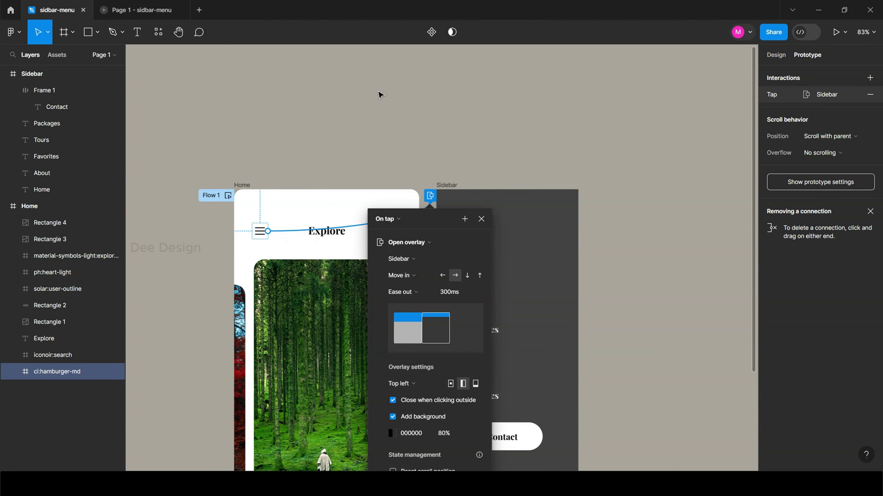
{"action": "left_click", "coordinate": [540, 240]}
{"action": "left_click", "coordinate": [452, 189]}
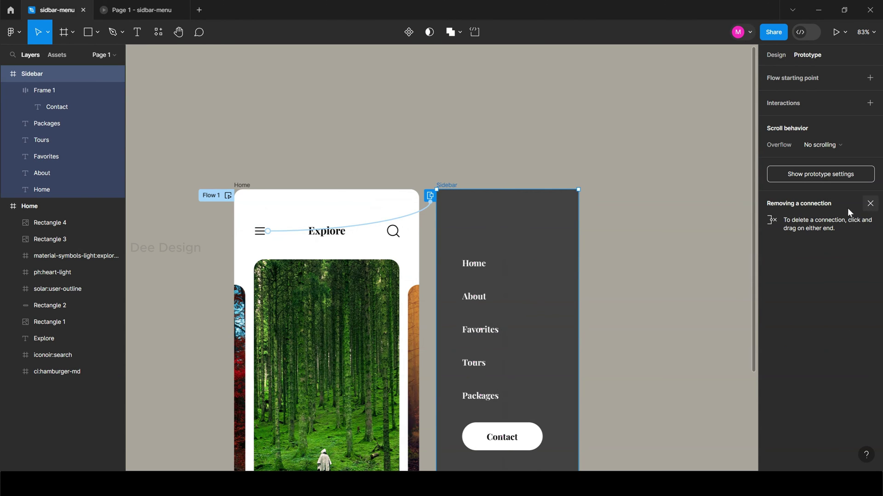
{"action": "left_click", "coordinate": [774, 55]}
Darken the Sidebar frame's fill to 1B1B1B and view it in the prototype preview again
{"action": "scroll", "coordinate": [804, 263], "scroll_direction": "down", "scroll_amount": 1}
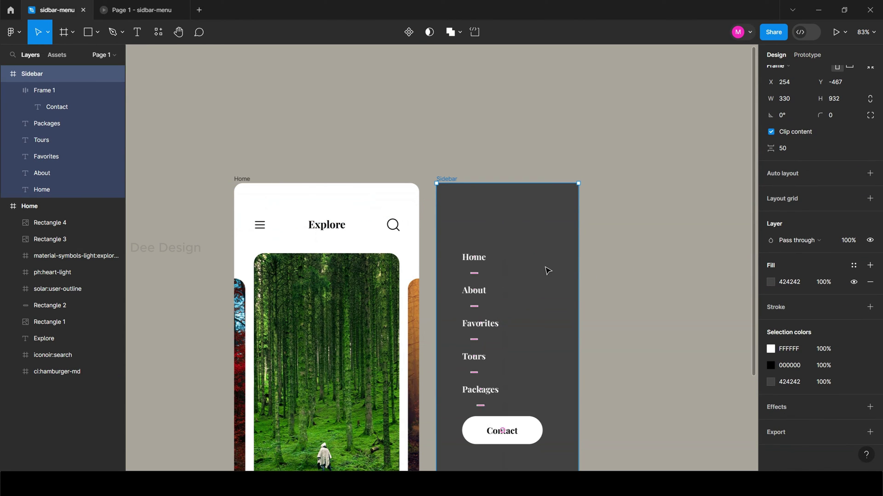
{"action": "scroll", "coordinate": [548, 270], "scroll_direction": "down", "scroll_amount": 5}
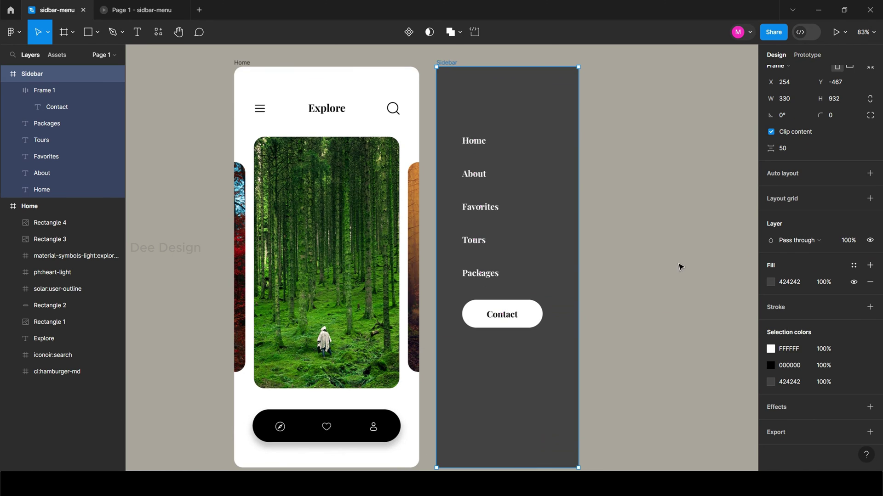
{"action": "left_click", "coordinate": [771, 282]}
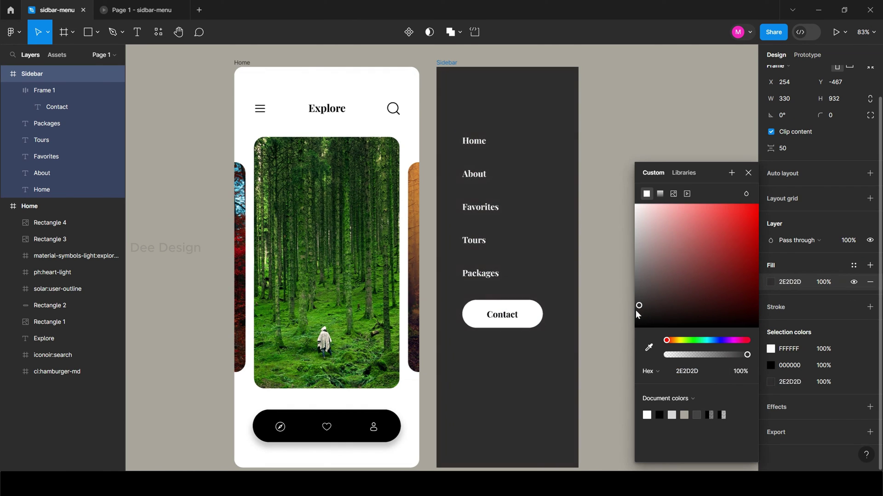
{"action": "left_click_drag", "start_coordinate": [637, 314], "coordinate": [626, 318]}
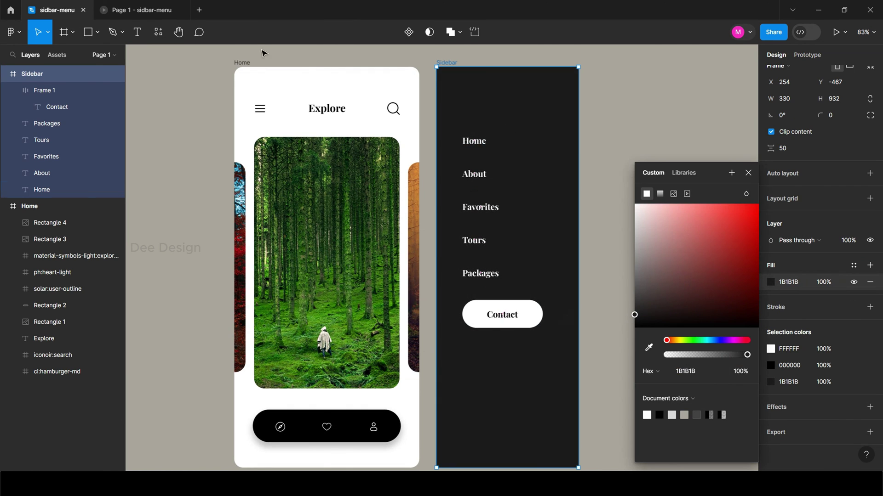
{"action": "left_click", "coordinate": [162, 10]}
{"action": "left_click", "coordinate": [371, 87]}
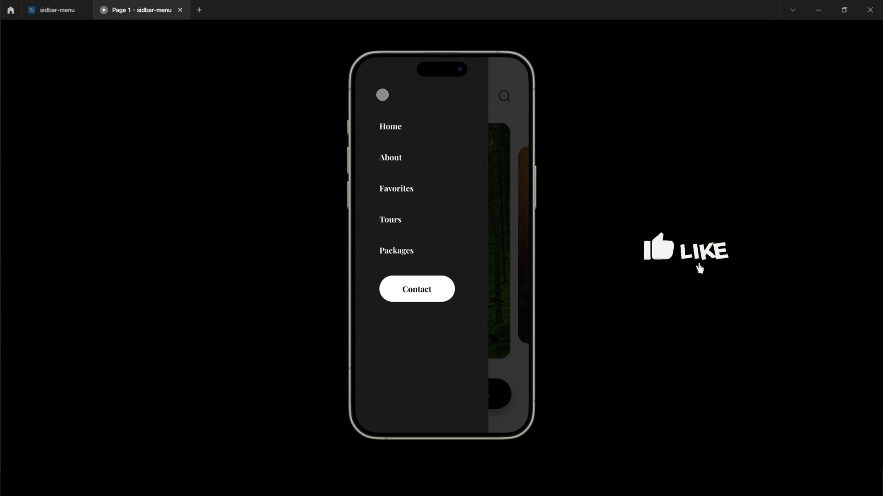